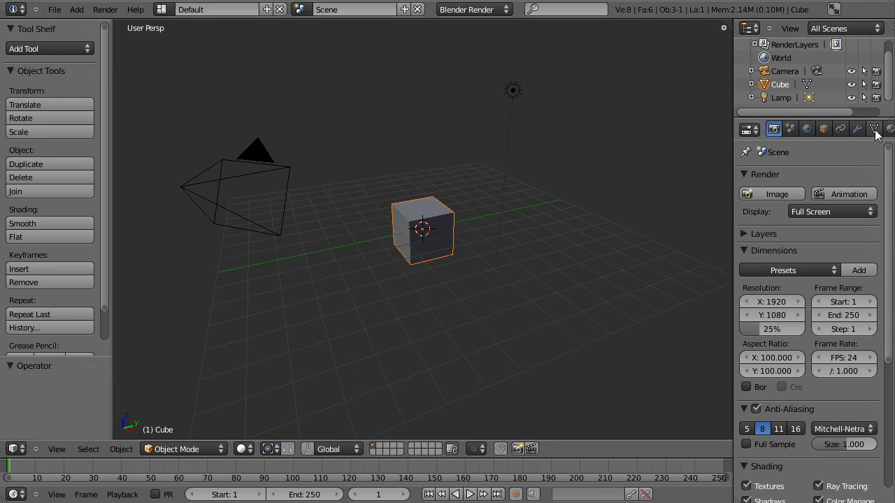
Step: Open the cube's material properties and remove its existing material slot
scroll(877, 130, right, 2)
scroll(859, 133, right, 3)
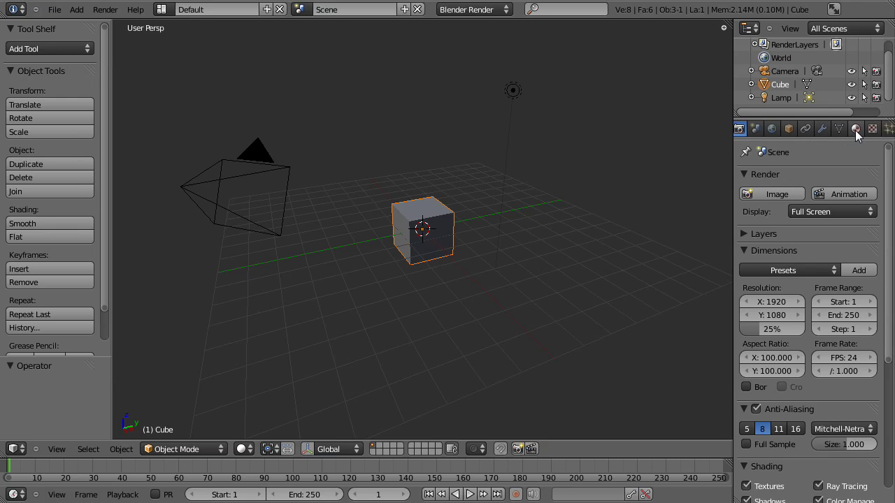
click(857, 132)
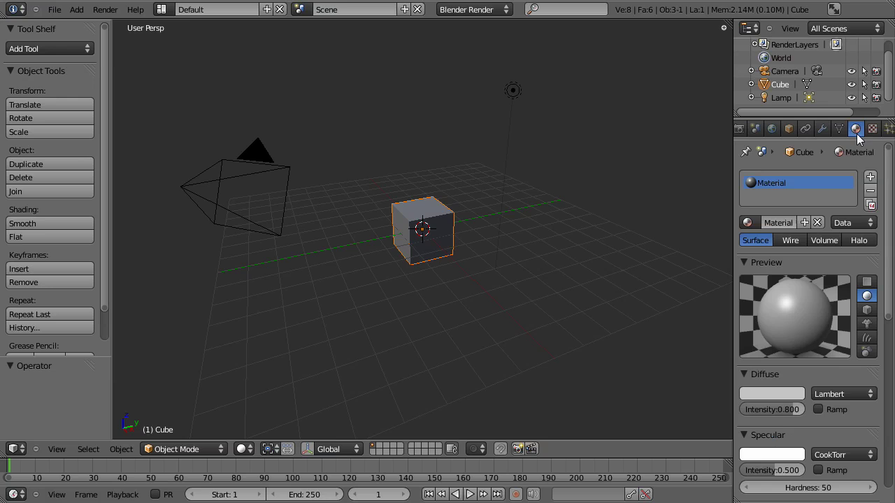
scroll(839, 169, down, 3)
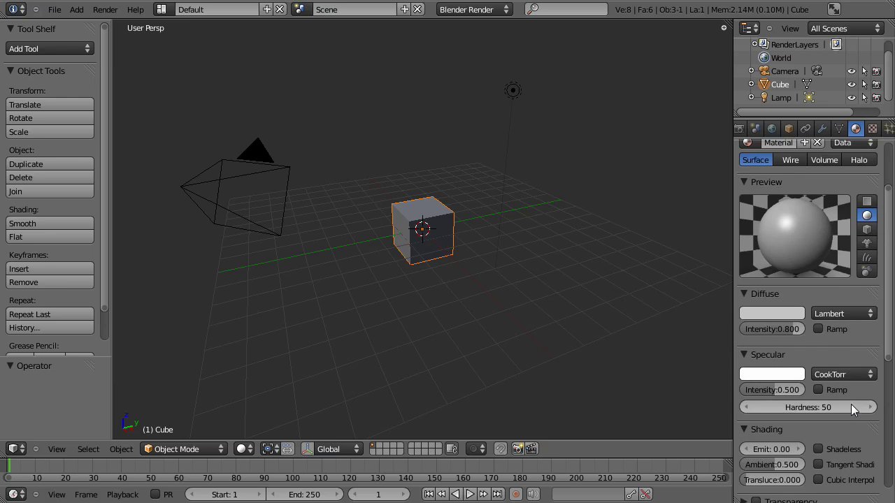
scroll(852, 407, up, 3)
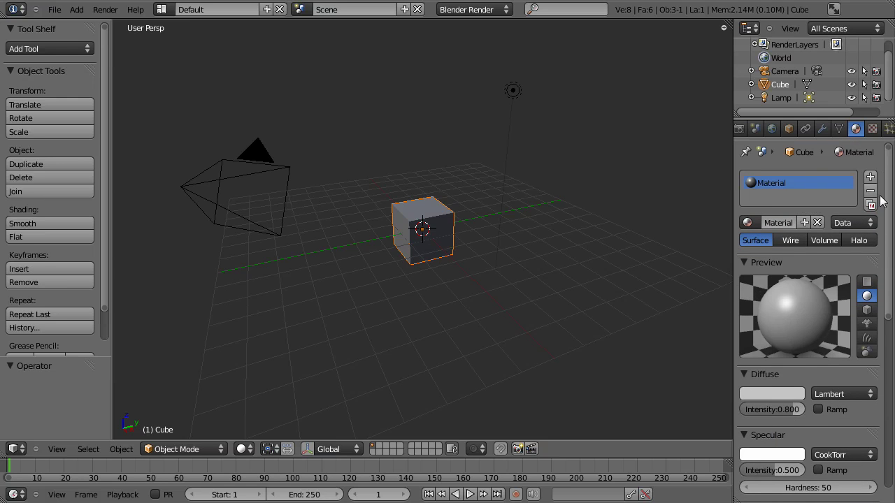
mouse_move(888, 183)
mouse_down()
mouse_move(887, 334)
mouse_move(883, 205)
mouse_up()
click(871, 191)
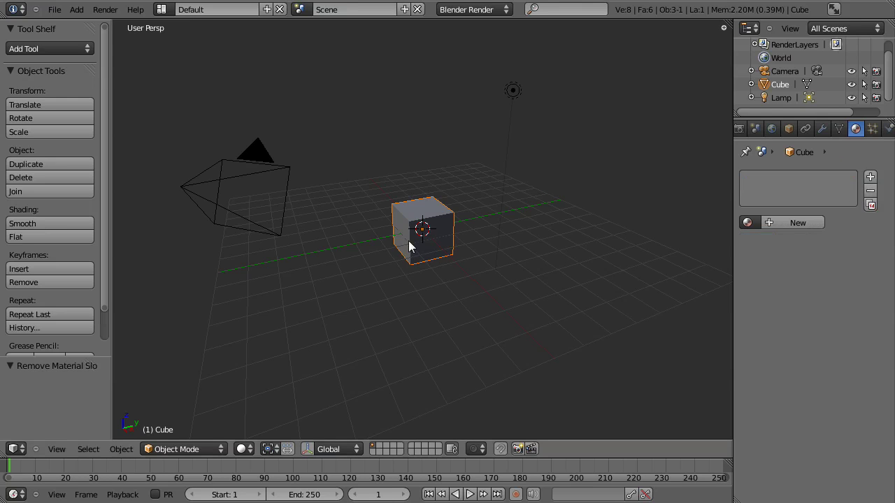
Step: Add a new material to the cube and name it "cube"
click(784, 221)
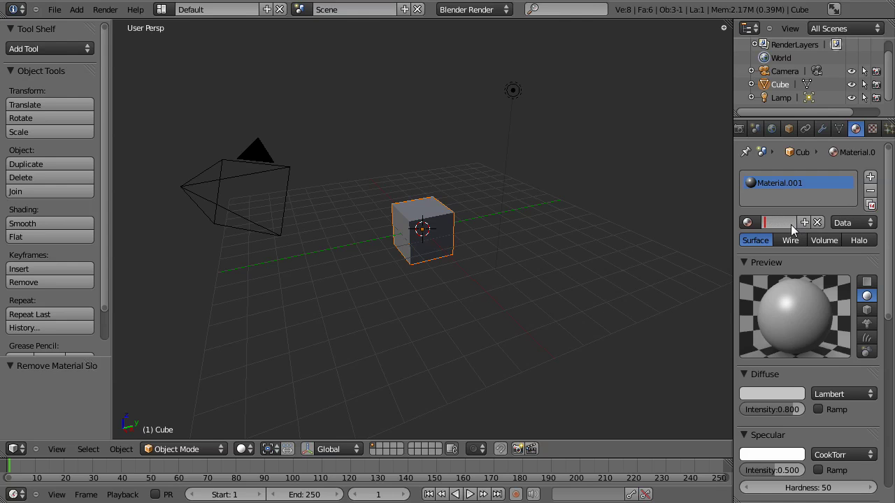
text(cube)
key(Return)
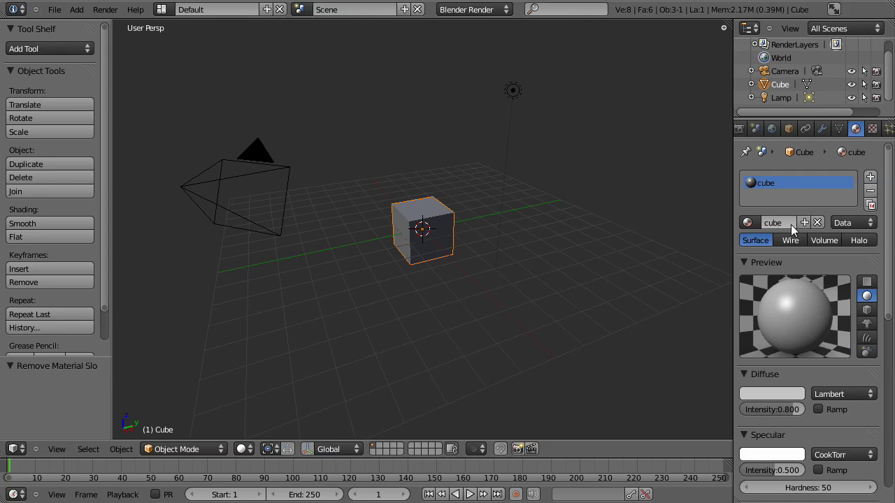
Step: Set the diffuse color of the "cube" material to a saturated green
scroll(801, 213, down, 2)
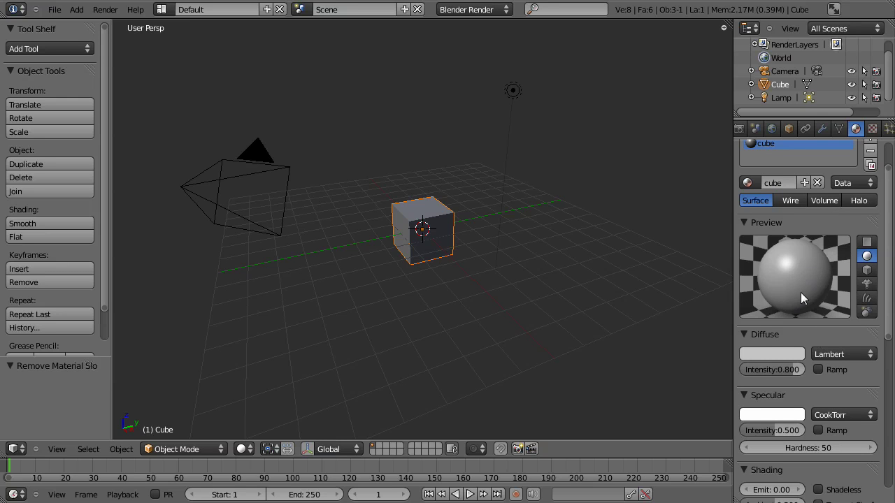
scroll(800, 292, down, 1)
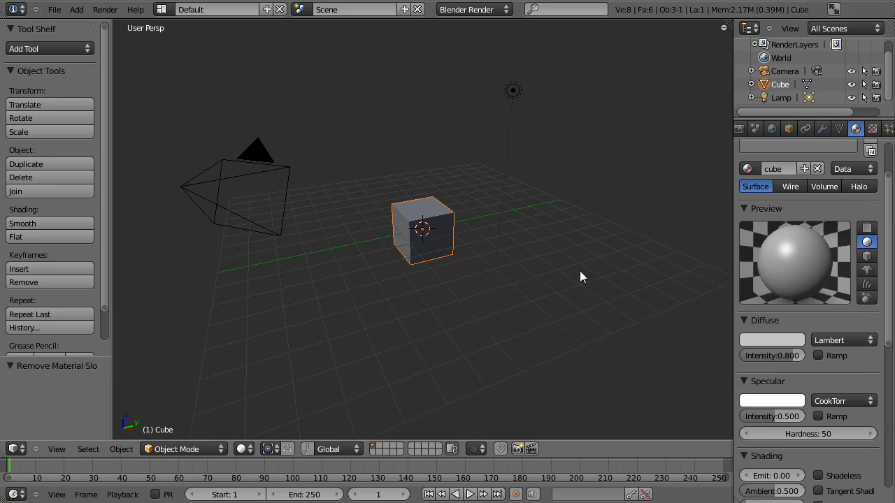
scroll(776, 211, down, 2)
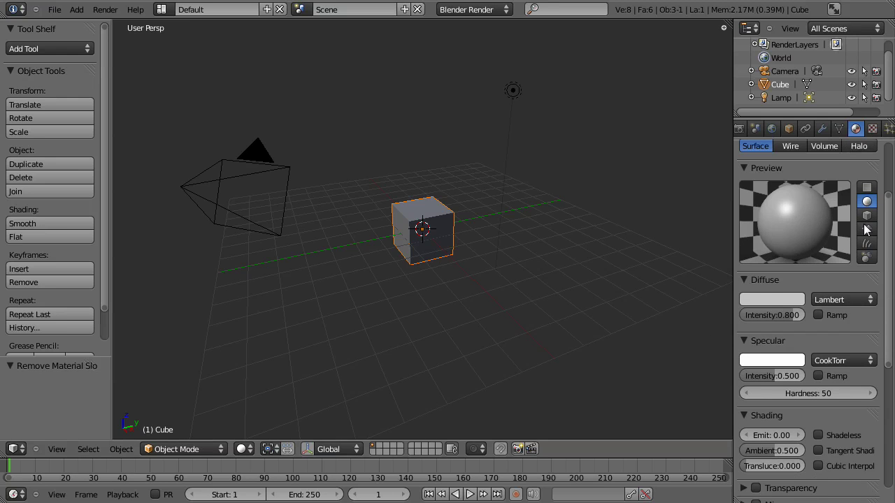
click(765, 298)
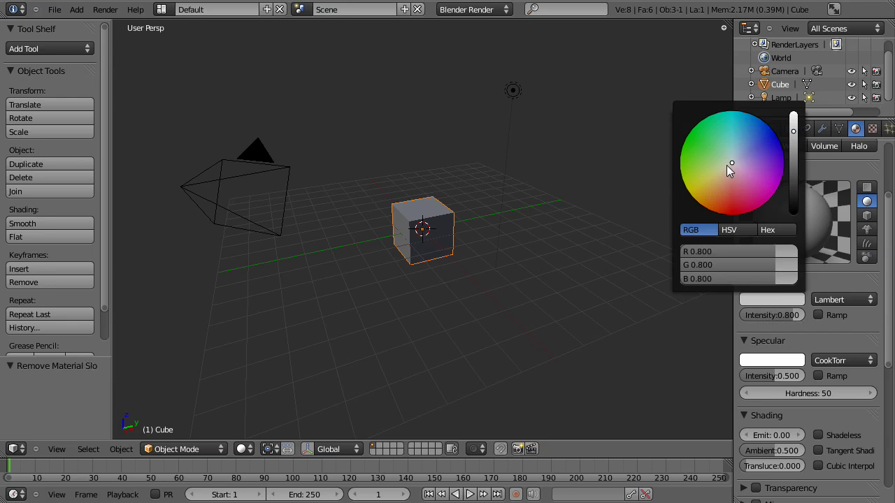
drag(727, 161, 677, 144)
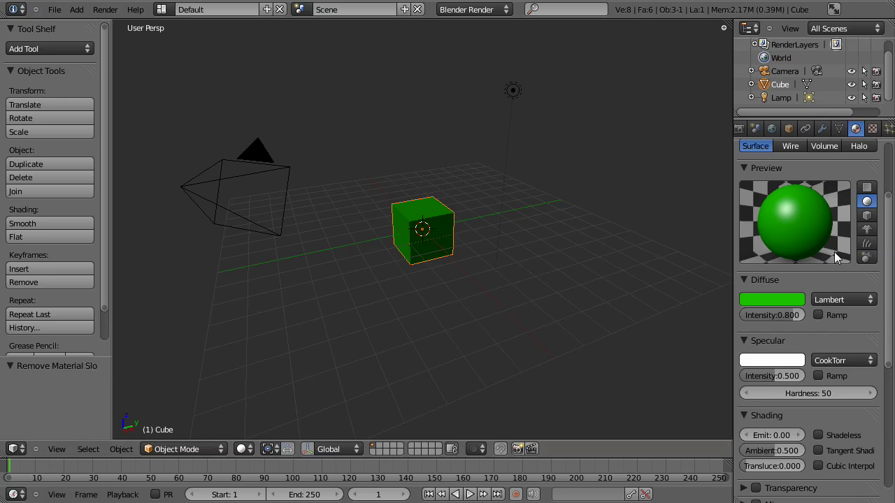
Step: Set the specular color of the "cube" material to a saturated blue
scroll(834, 252, down, 1)
scroll(834, 252, up, 2)
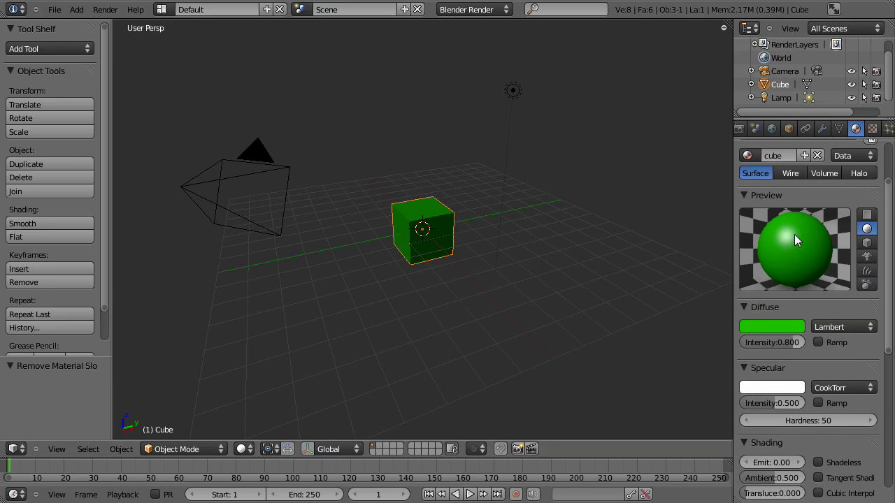
scroll(775, 300, down, 3)
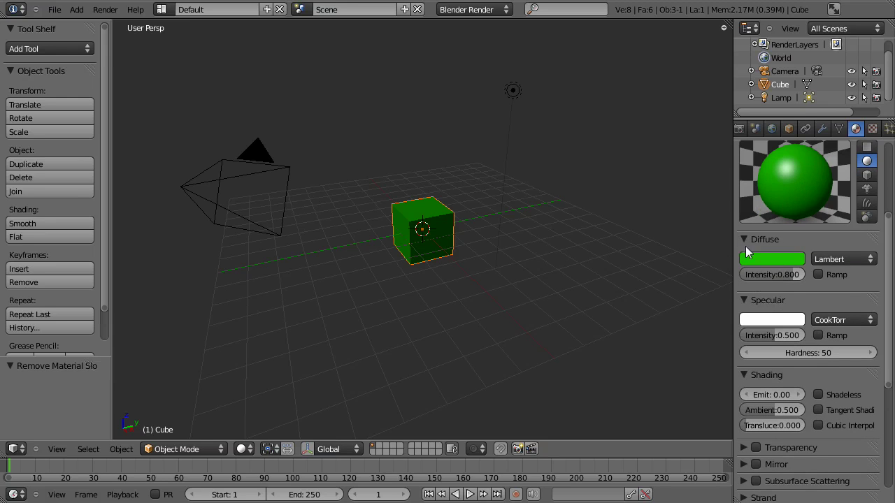
scroll(767, 294, down, 1)
click(767, 296)
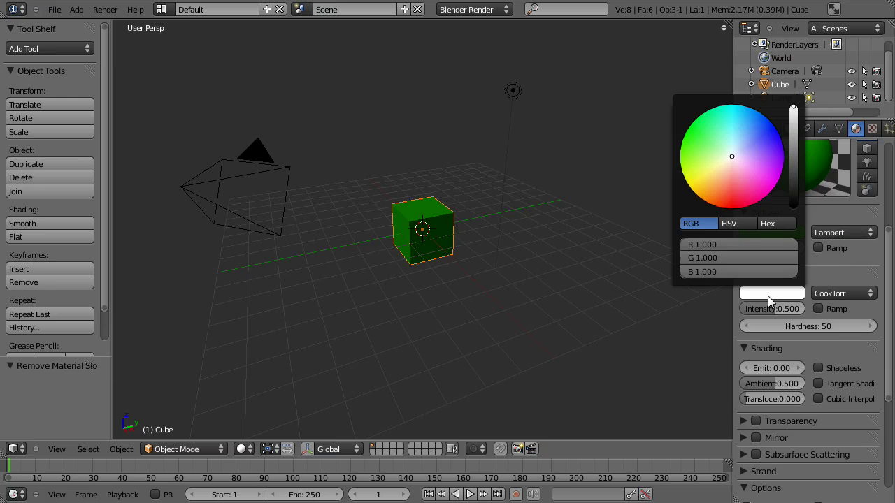
drag(735, 160, 774, 128)
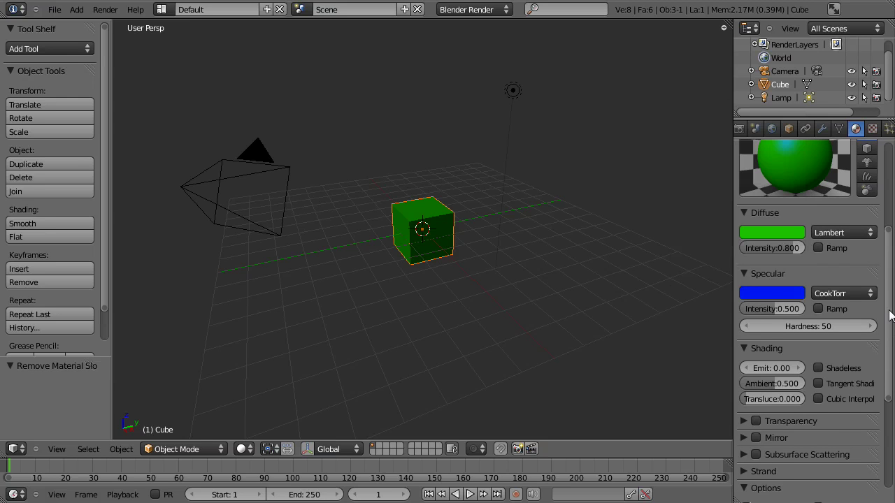
Step: Set the material's specular intensity to 0.567 and its hardness to 176
scroll(833, 261, up, 1)
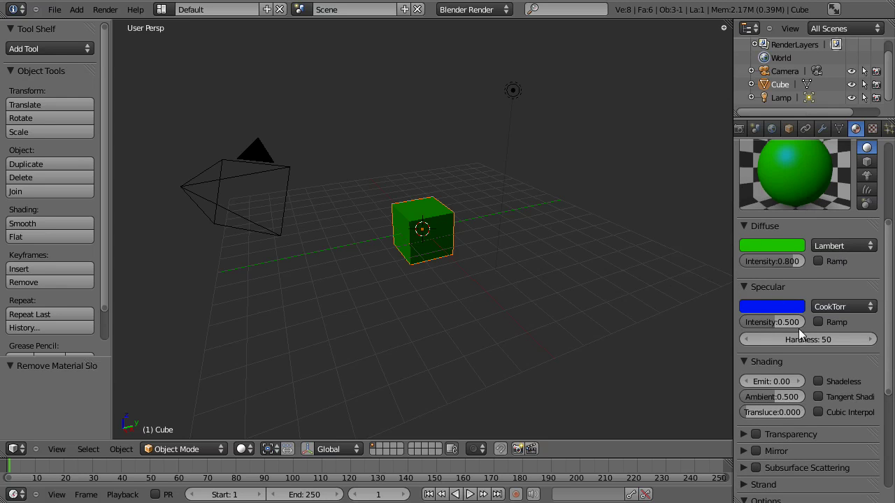
mouse_move(775, 324)
mouse_down()
mouse_move(803, 320)
mouse_move(761, 320)
mouse_move(777, 320)
mouse_up()
drag(817, 340, 793, 339)
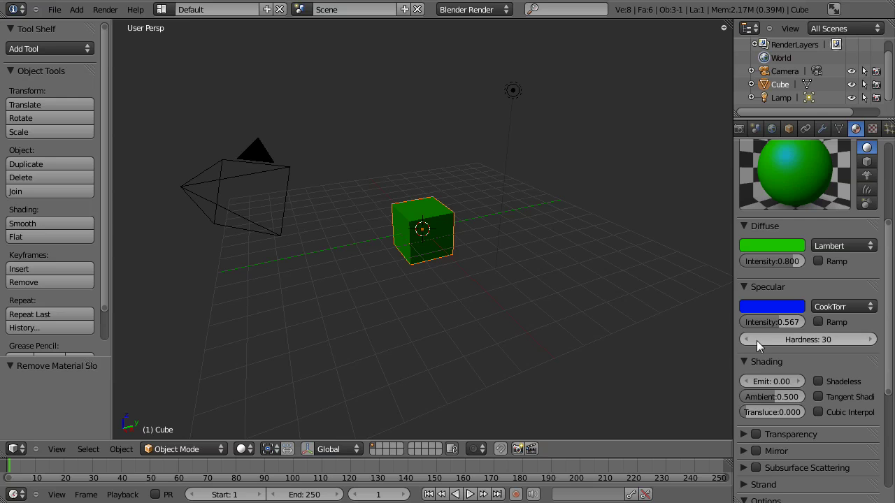
drag(762, 340, 894, 343)
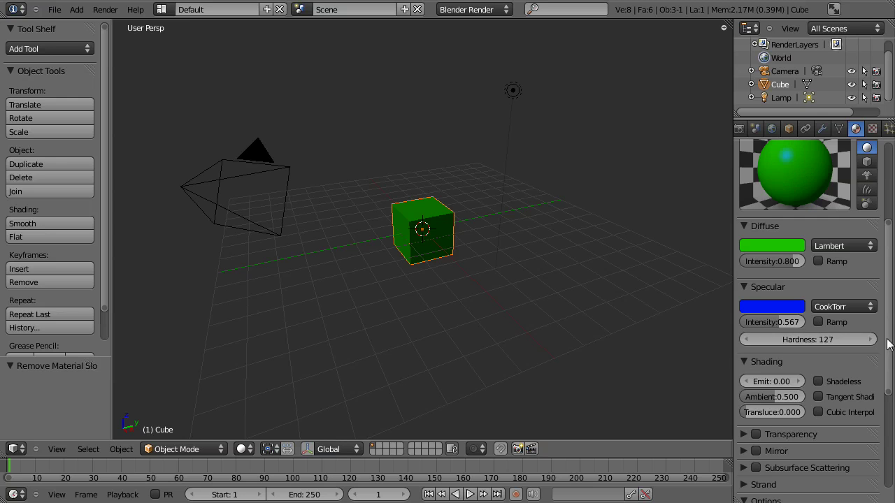
drag(798, 346, 867, 330)
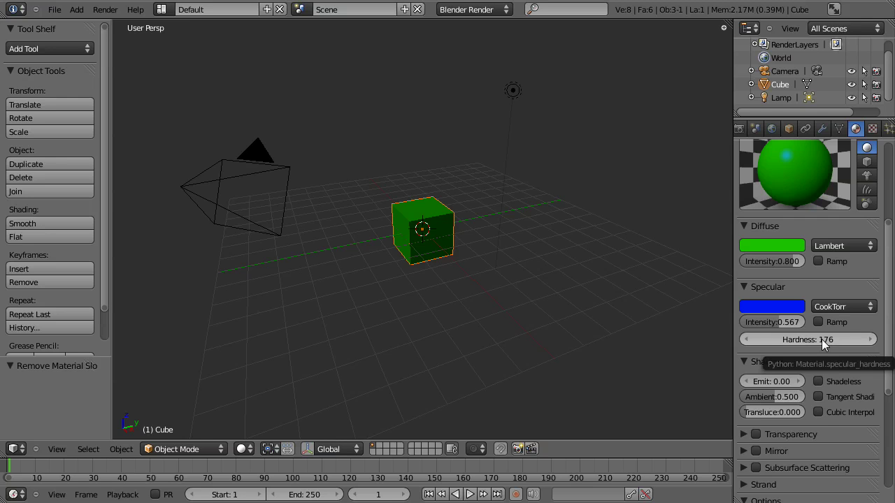
Step: Collapse the Shading settings, and enable the material's Transparency and expand its settings
scroll(821, 340, down, 3)
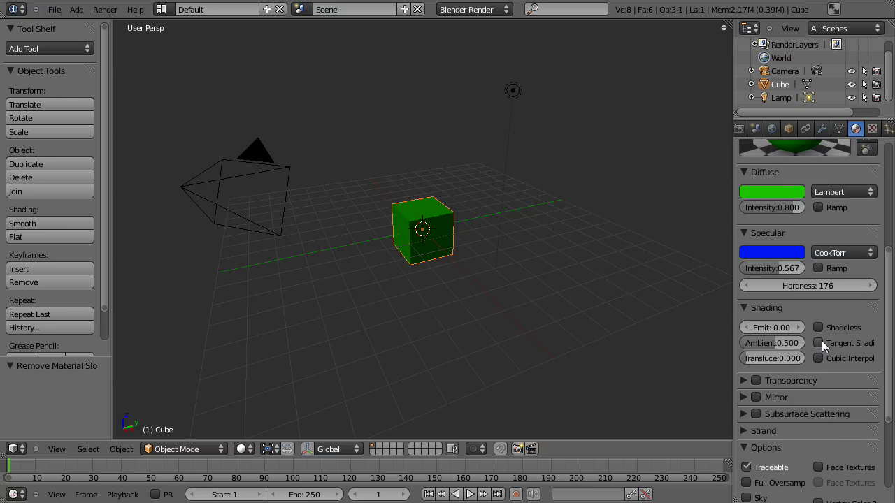
scroll(821, 341, up, 8)
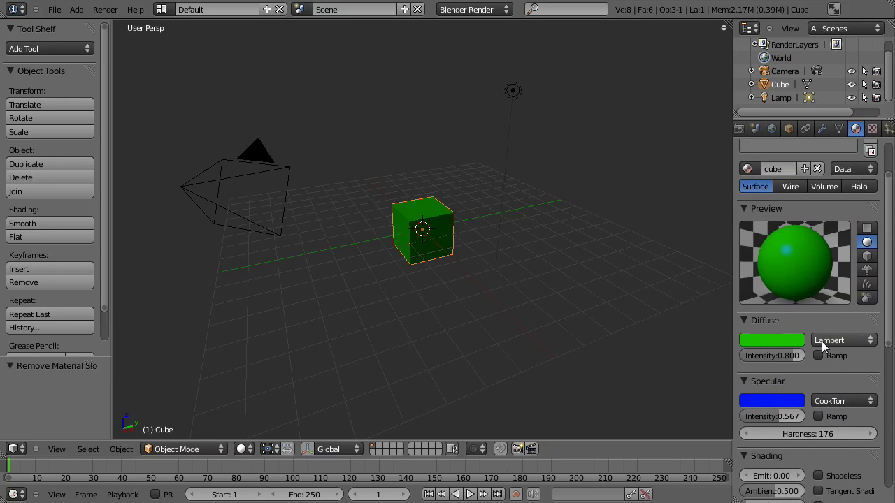
scroll(772, 329, down, 4)
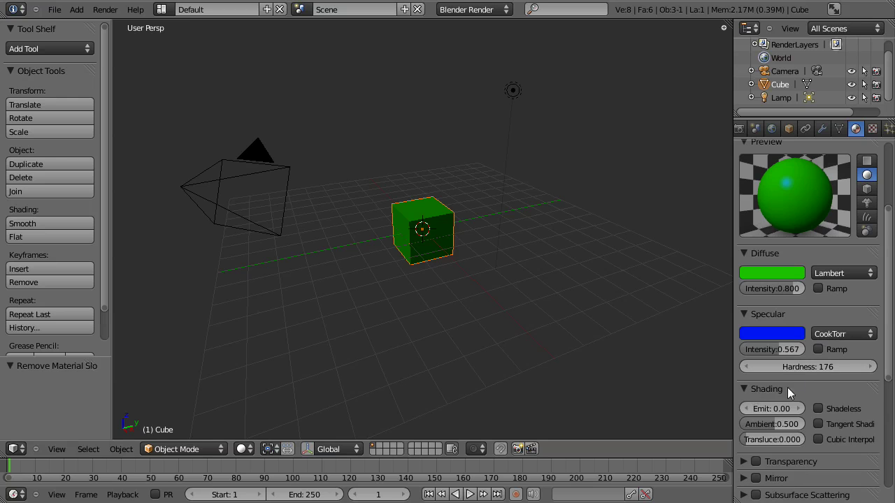
click(745, 385)
scroll(745, 384, down, 2)
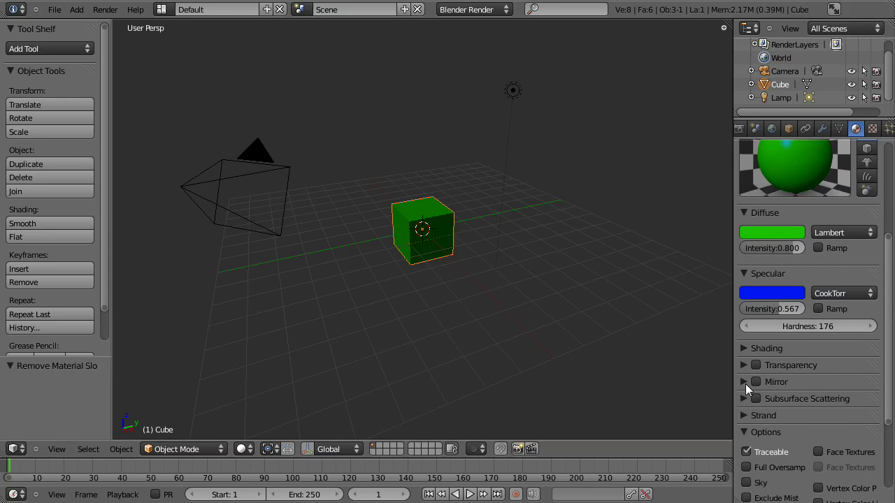
scroll(747, 383, down, 4)
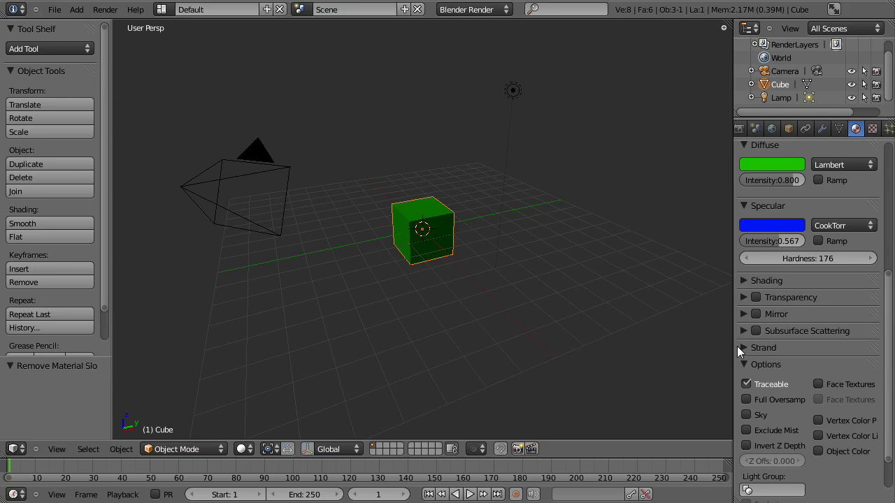
click(755, 296)
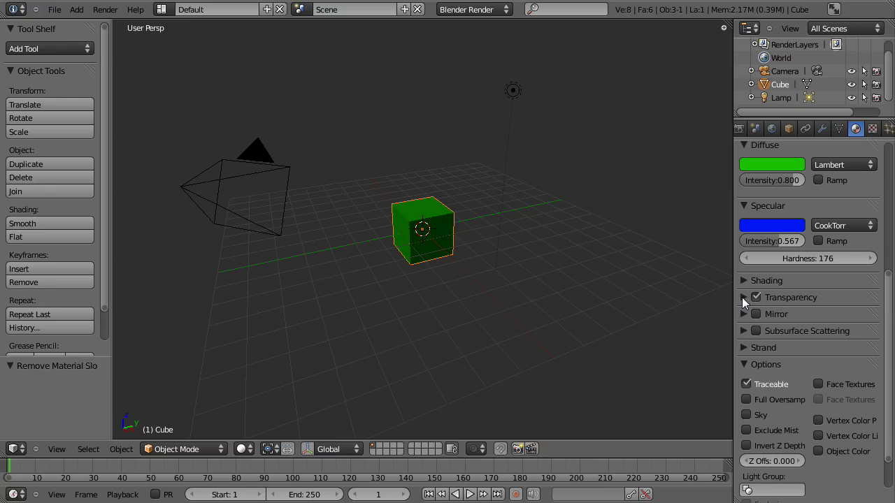
click(743, 297)
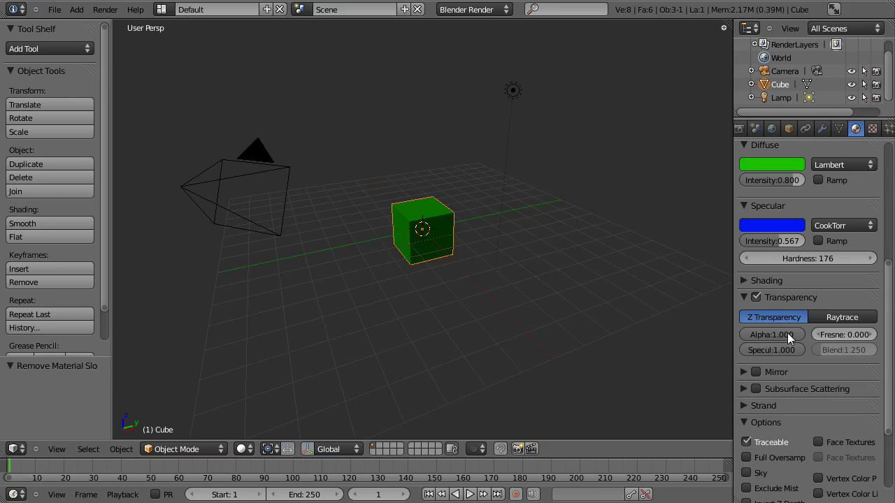
Step: Collapse the material's Specular and Diffuse settings so the preview and the transparency values fit together in view
click(743, 205)
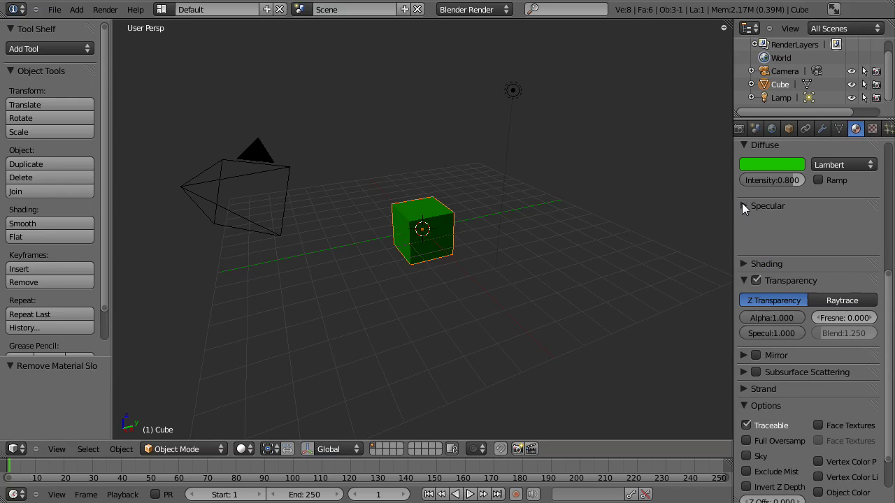
click(743, 144)
scroll(748, 221, up, 5)
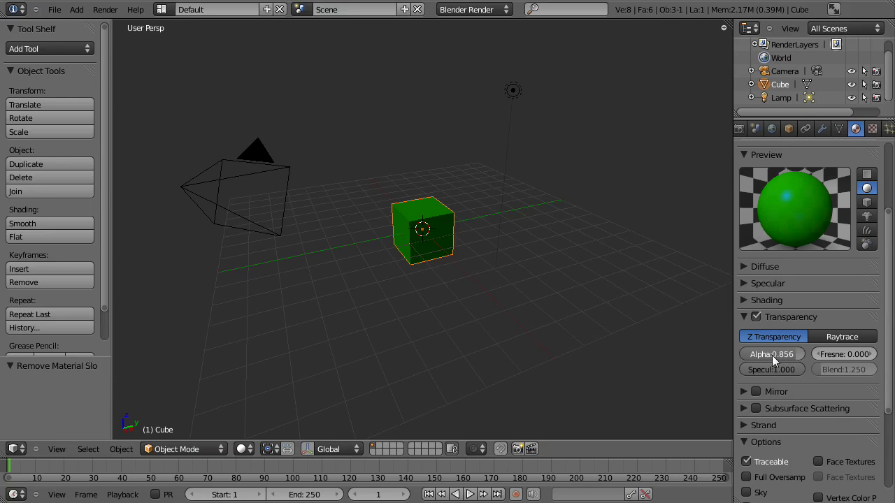
Step: Try a transparency alpha of 0.578 on the material and restore it to 1.000
mouse_move(768, 357)
mouse_down()
mouse_move(744, 367)
mouse_move(747, 356)
mouse_move(721, 348)
mouse_move(767, 354)
mouse_up()
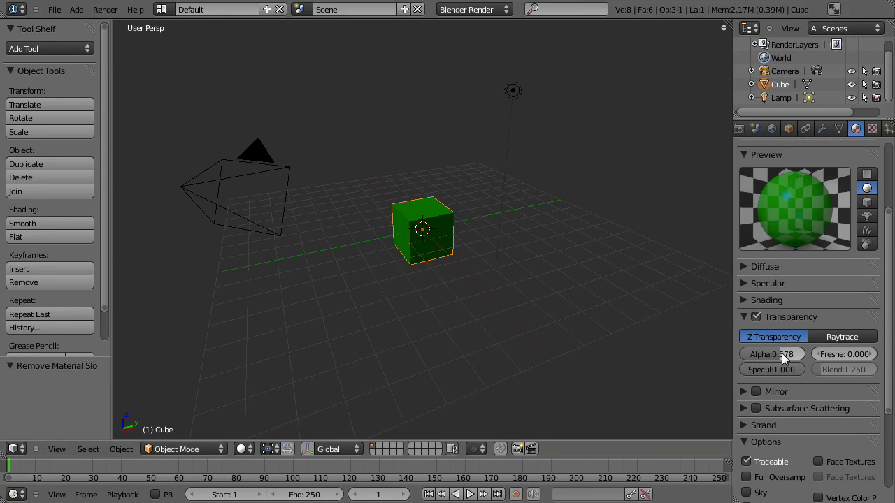
drag(782, 353, 811, 352)
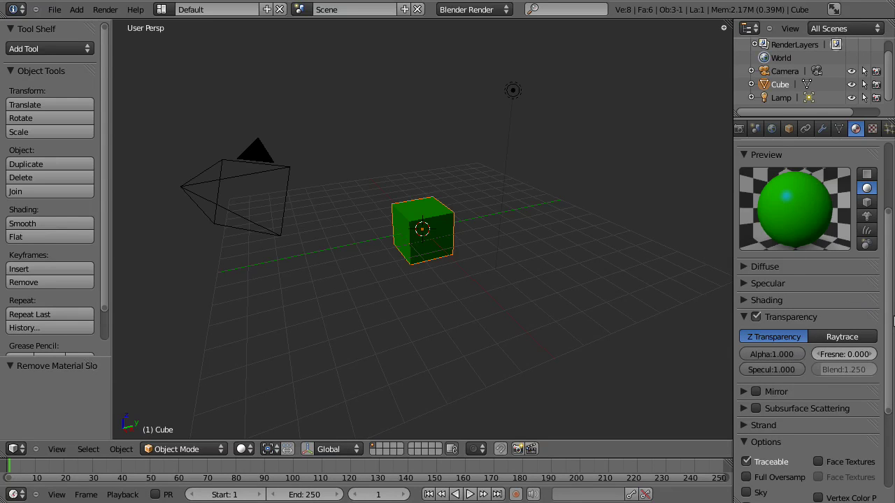
Step: Collapse the material's Options settings
drag(892, 320, 892, 397)
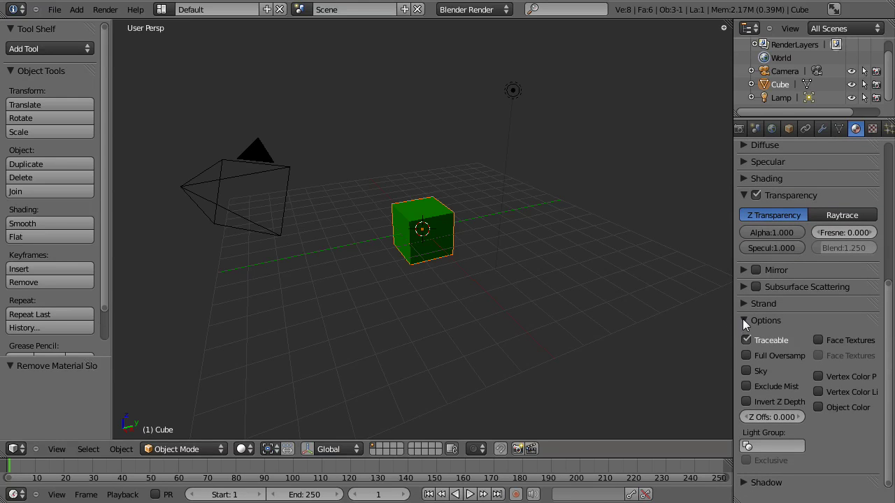
click(743, 319)
drag(888, 379, 886, 342)
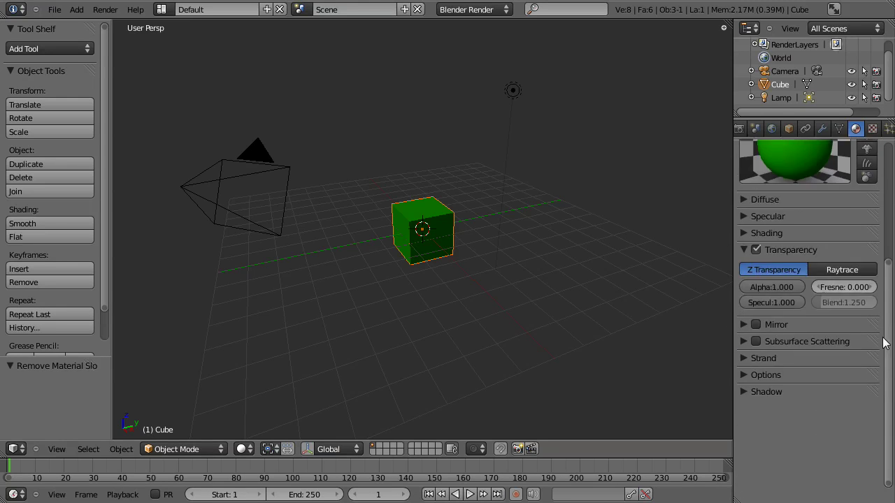
Step: Try the material preview on the monkey, hair and sky shapes, and leave it set to the cube shape
scroll(884, 342, up, 5)
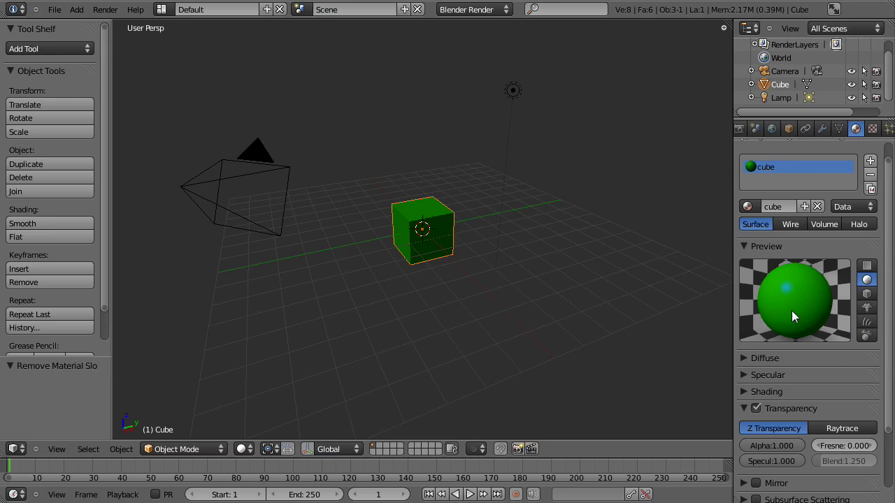
click(867, 294)
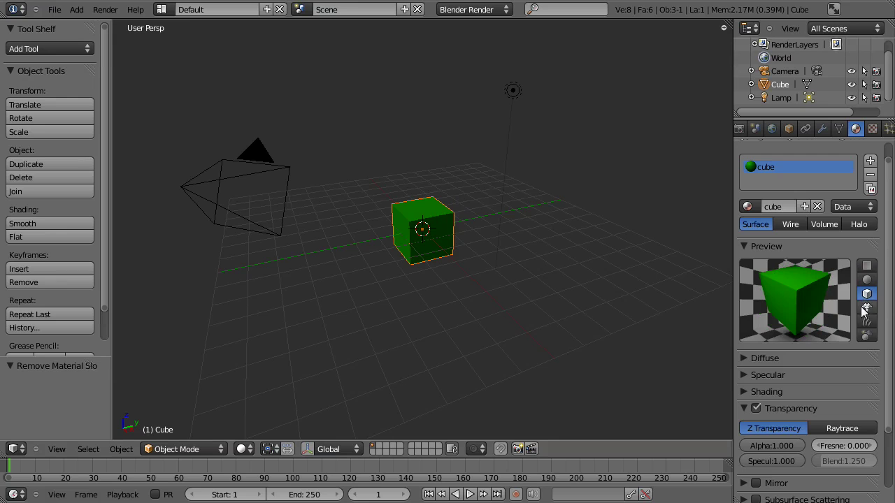
click(867, 308)
click(866, 322)
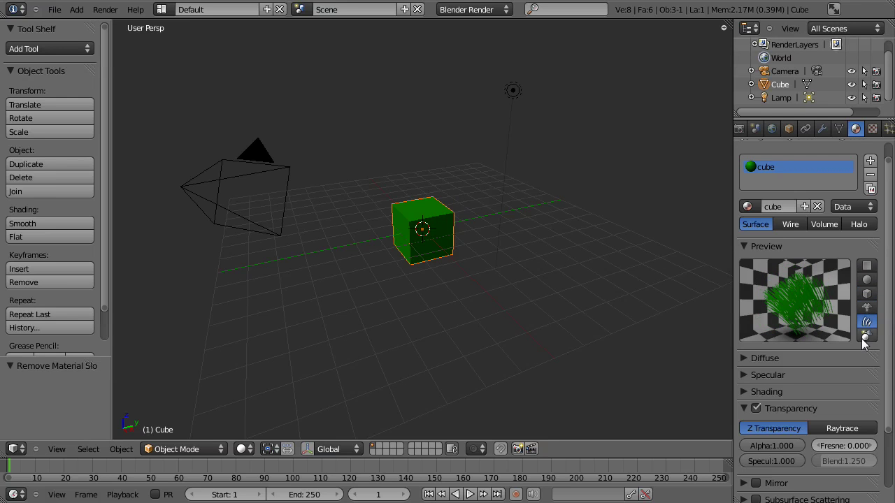
click(866, 337)
click(870, 296)
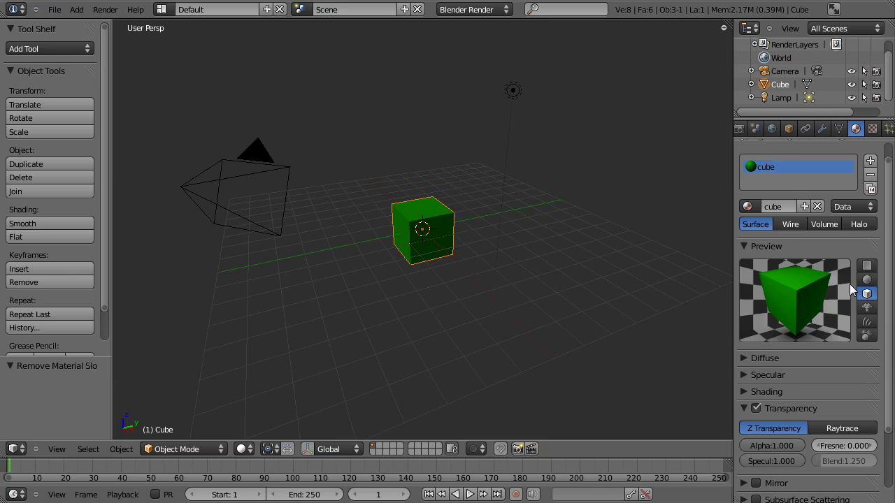
scroll(849, 284, up, 1)
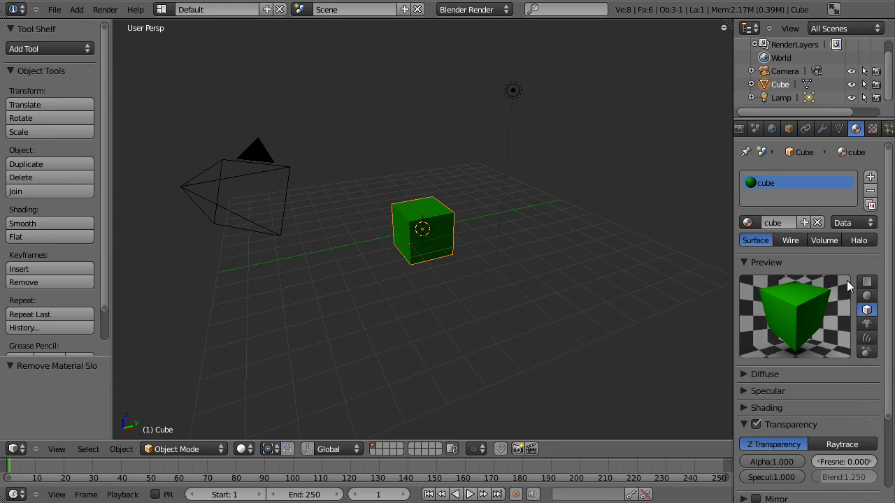